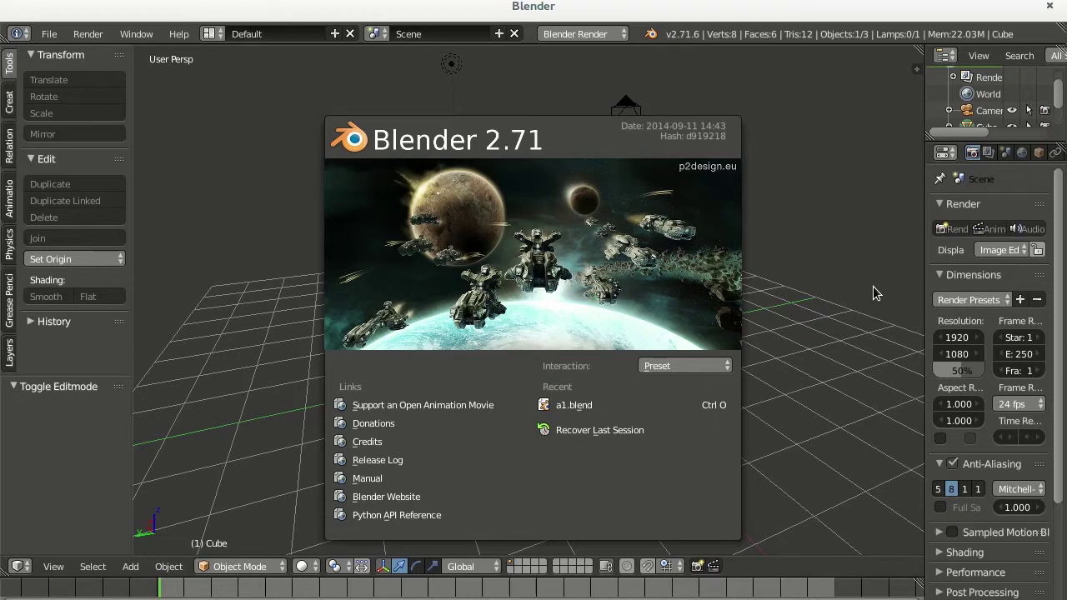
# Close the Blender 2.71 splash screen to reveal the default cube, camera and lamp
pyautogui.click(826, 141)
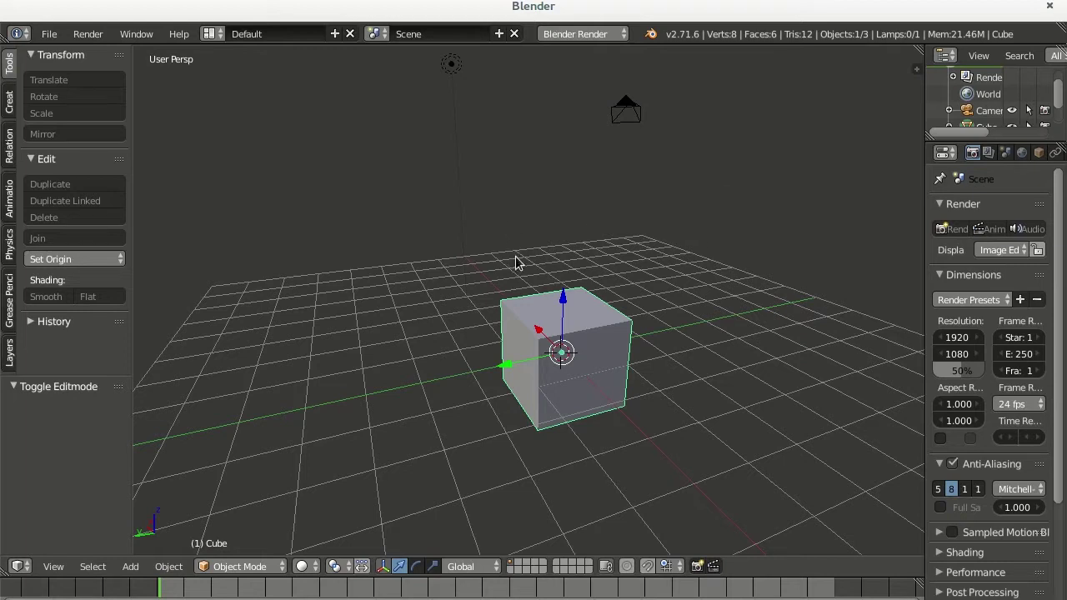
# Bring up the Tab mode pie menu, dismiss it without changing modes, then show the File menu
pyautogui.press('Tab')
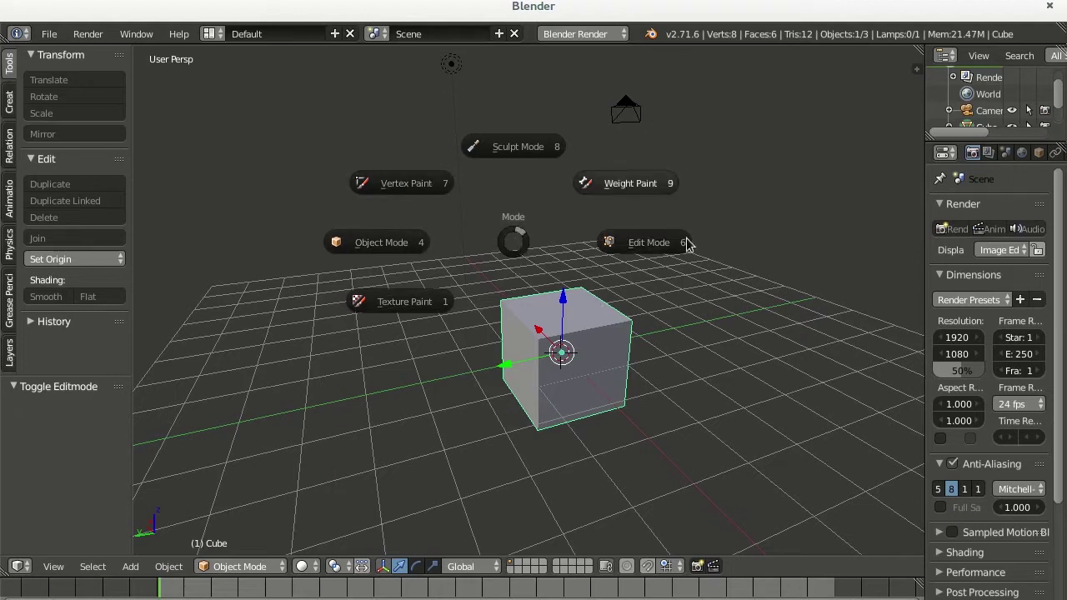
pyautogui.click(525, 269)
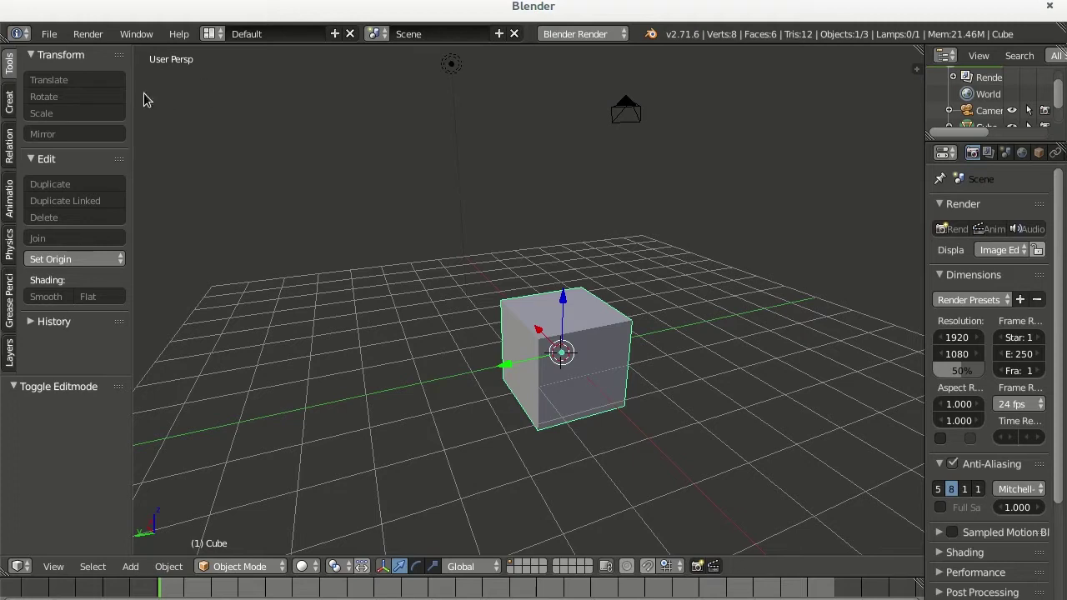
pyautogui.click(50, 34)
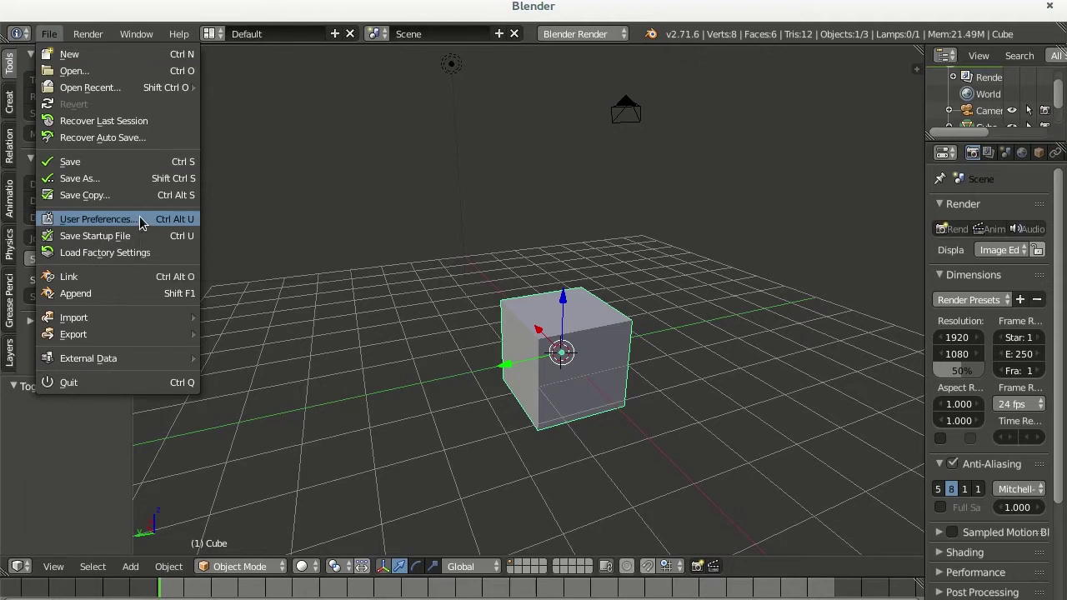
# Open User Preferences from the File menu, centre it on the Addons tab, and focus its search field
pyautogui.click(139, 218)
pyautogui.moveTo(459, 15); pyautogui.dragTo(639, 96)
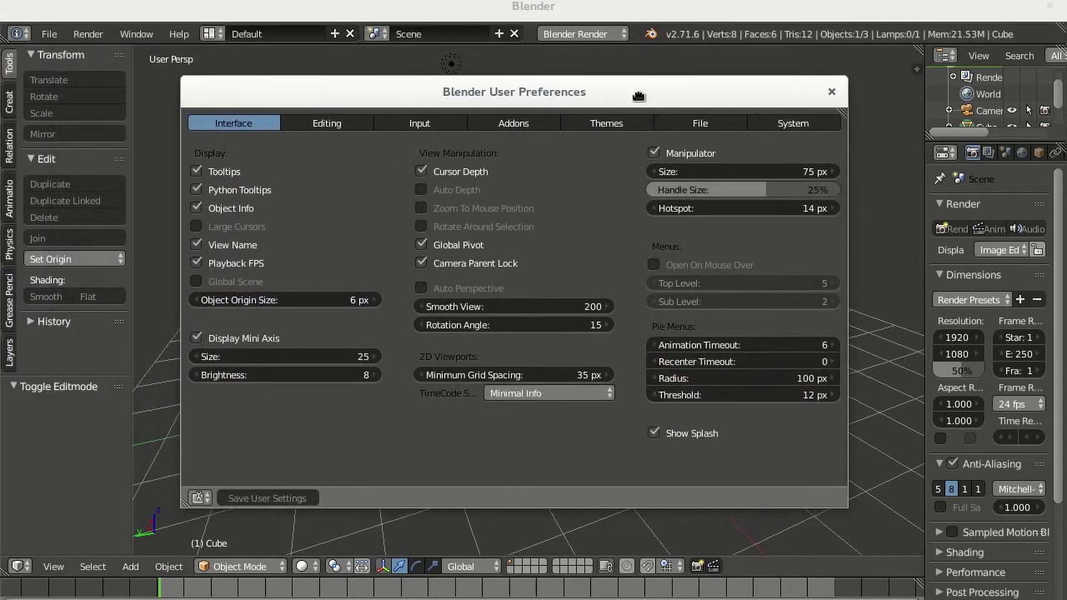
pyautogui.click(514, 129)
pyautogui.moveTo(601, 90); pyautogui.dragTo(606, 66)
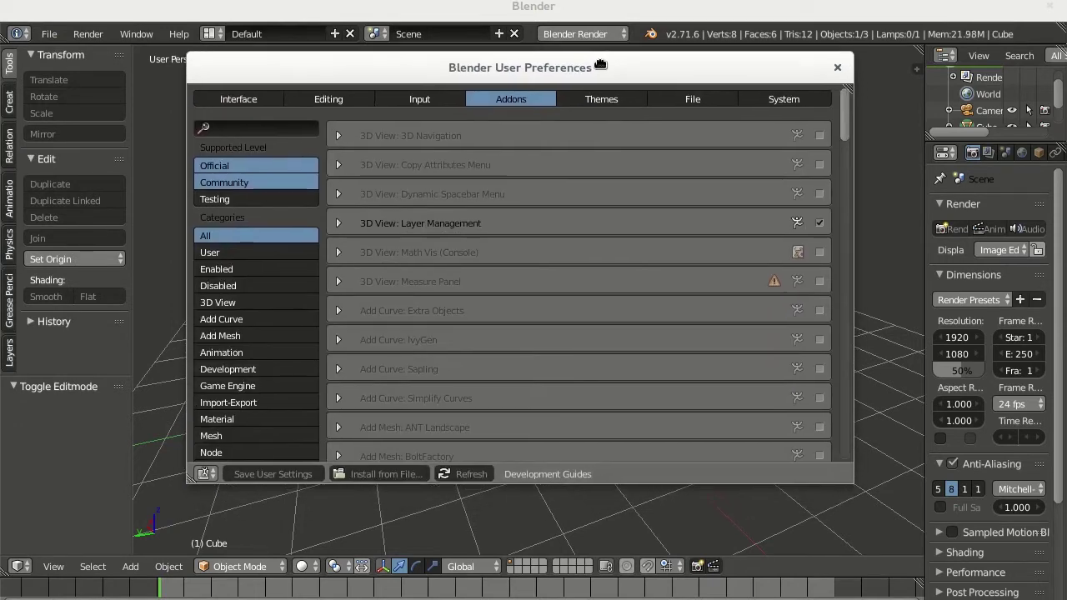
pyautogui.scroll(-5, 847, 139)
pyautogui.moveTo(847, 139)
pyautogui.mouseDown()
pyautogui.moveTo(845, 430)
pyautogui.moveTo(842, 97)
pyautogui.mouseUp()
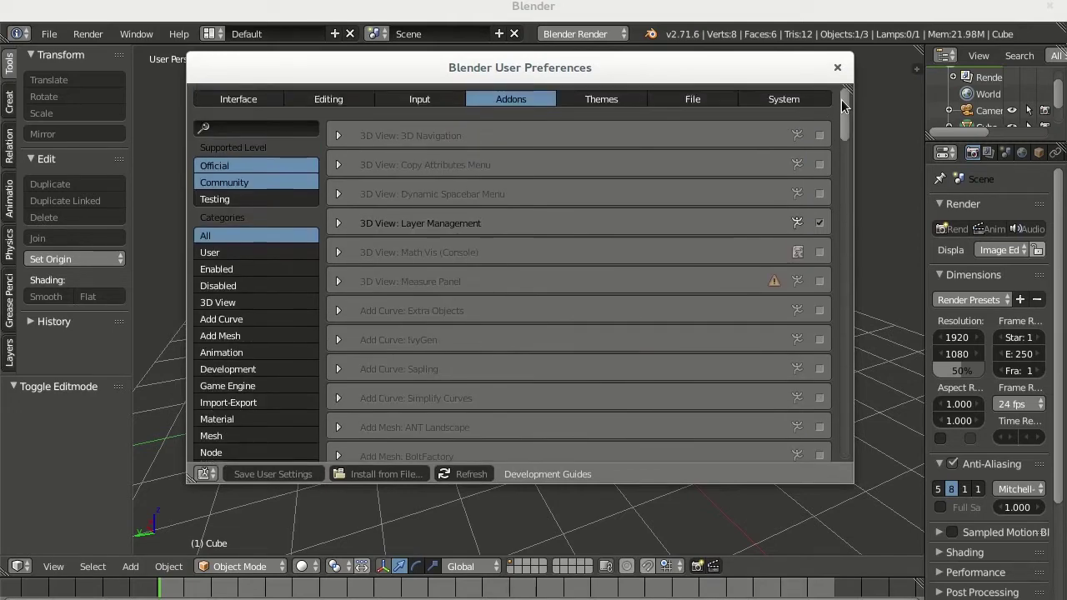
pyautogui.click(227, 129)
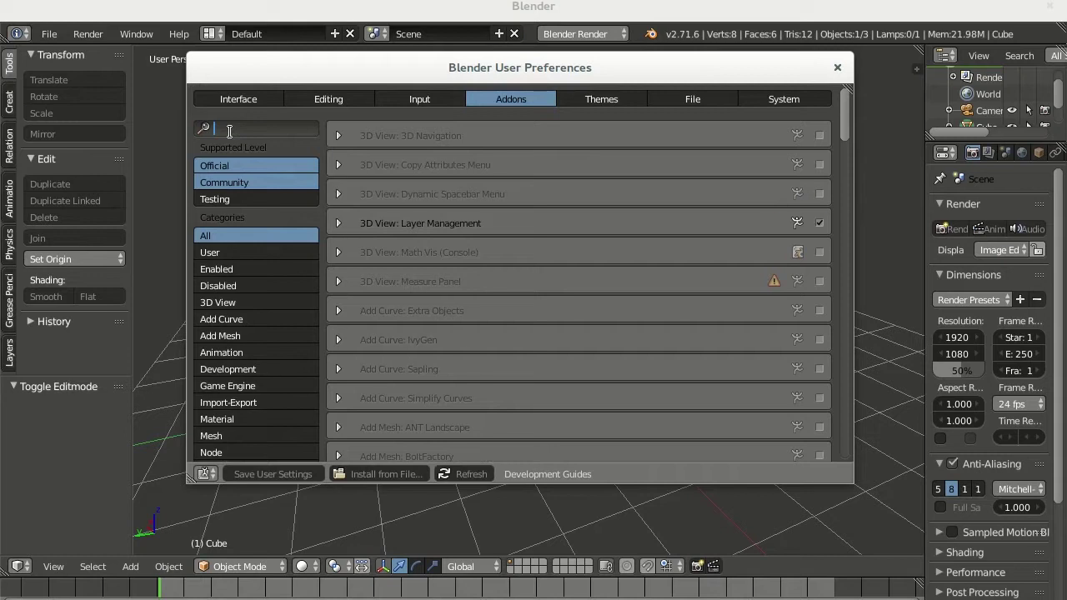
# Search the add-ons list for 'pie'
pyautogui.write('pi')
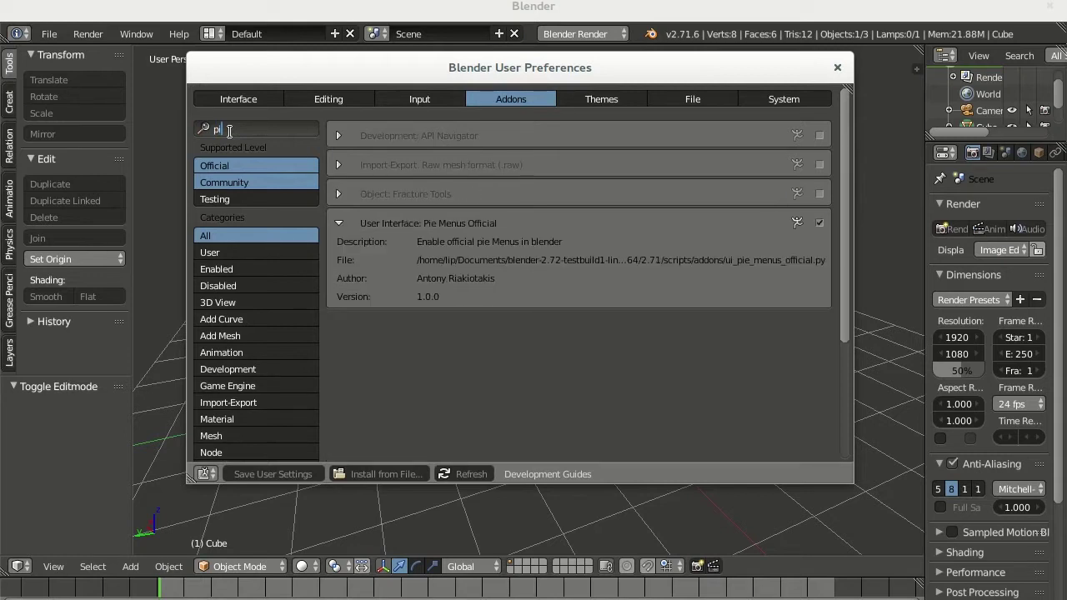
pyautogui.write('e')
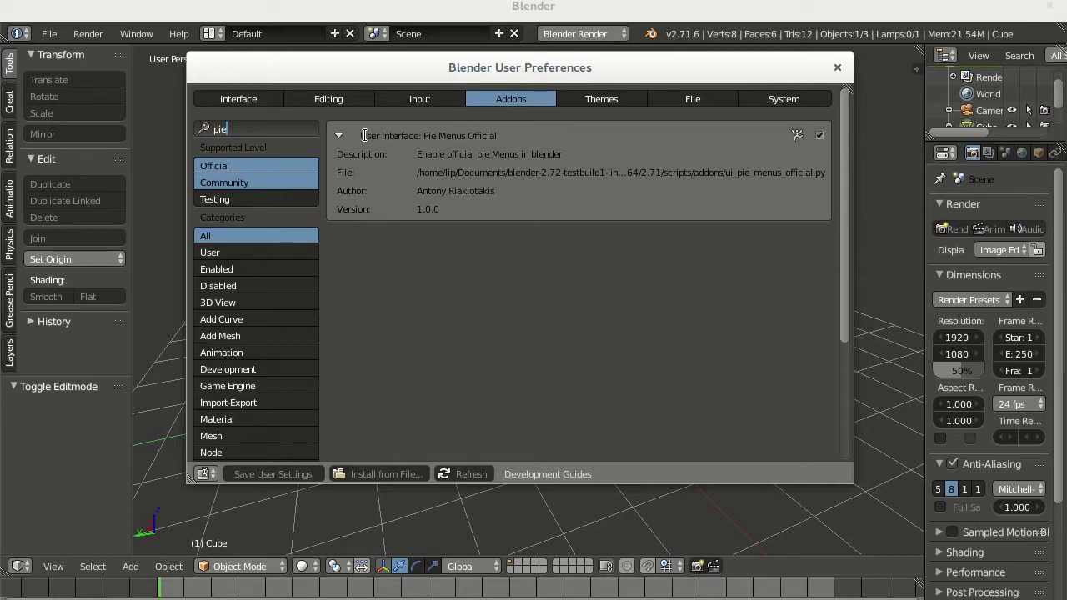
pyautogui.moveTo(583, 68); pyautogui.dragTo(579, 108)
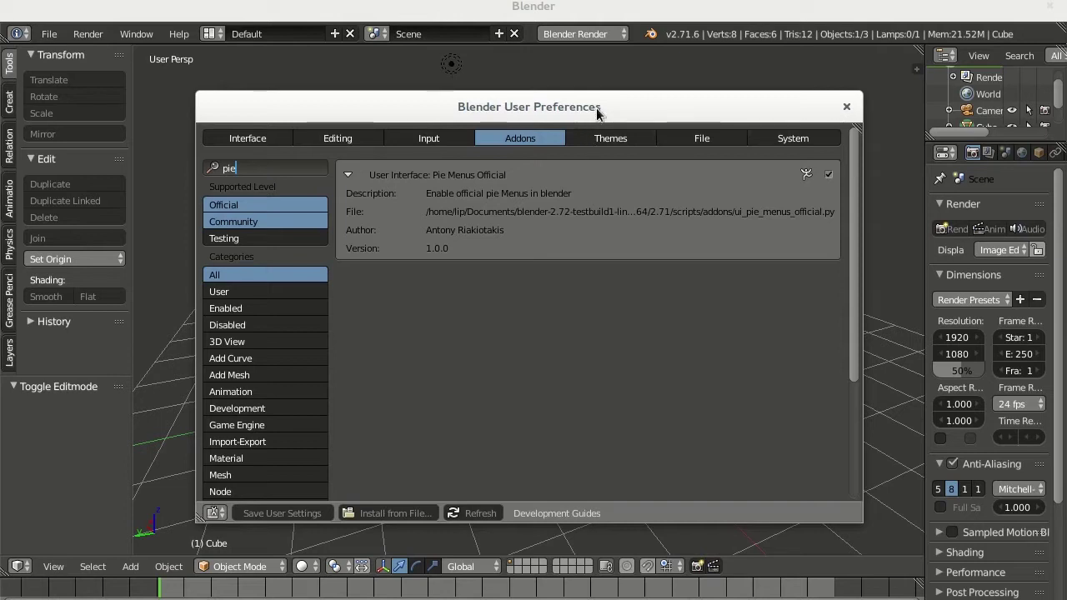
pyautogui.moveTo(596, 109); pyautogui.dragTo(573, 95)
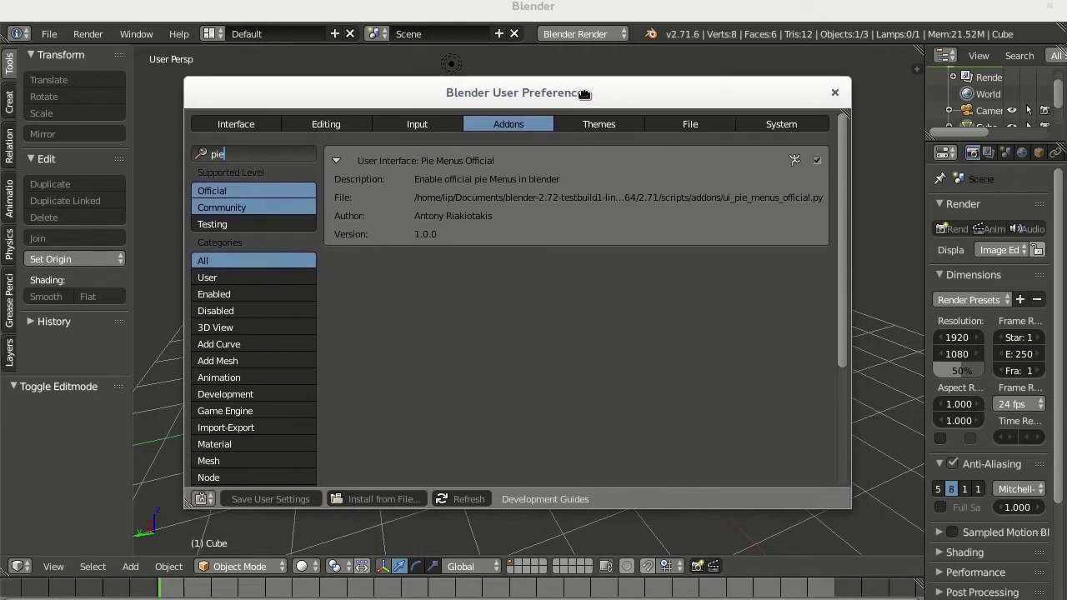
pyautogui.moveTo(573, 94); pyautogui.dragTo(572, 93)
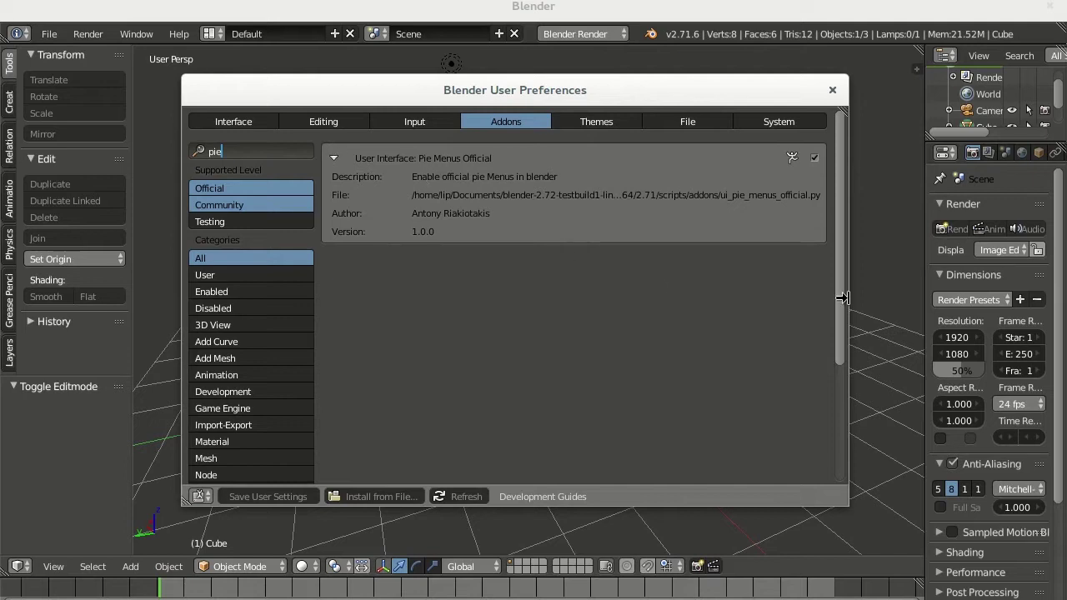
# Enable the Pie Menus Official add-on, collapse its entry, and close User Preferences
pyautogui.click(815, 158)
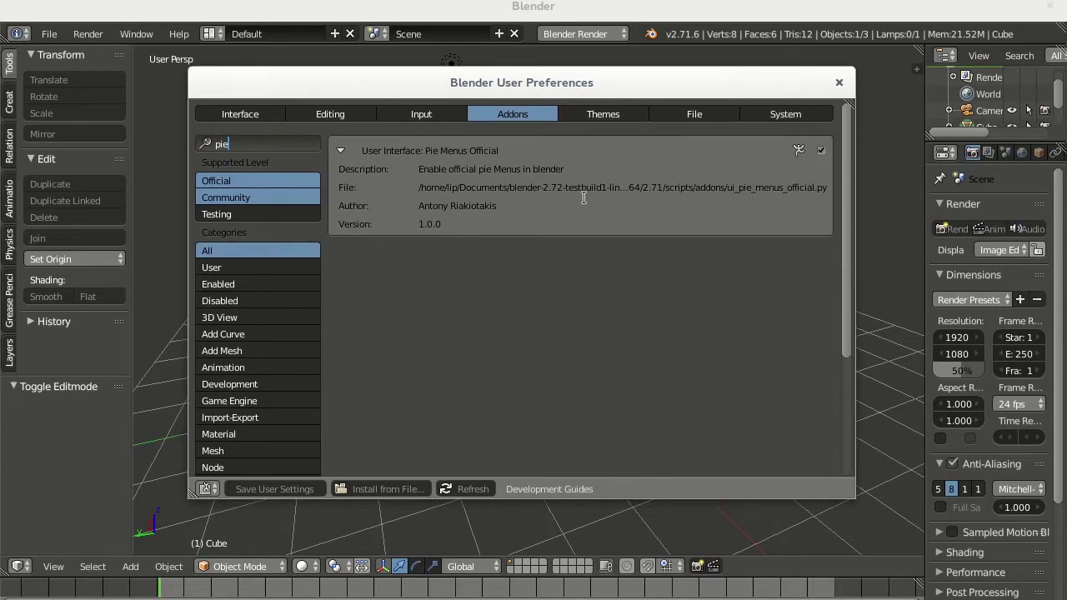
pyautogui.click(281, 495)
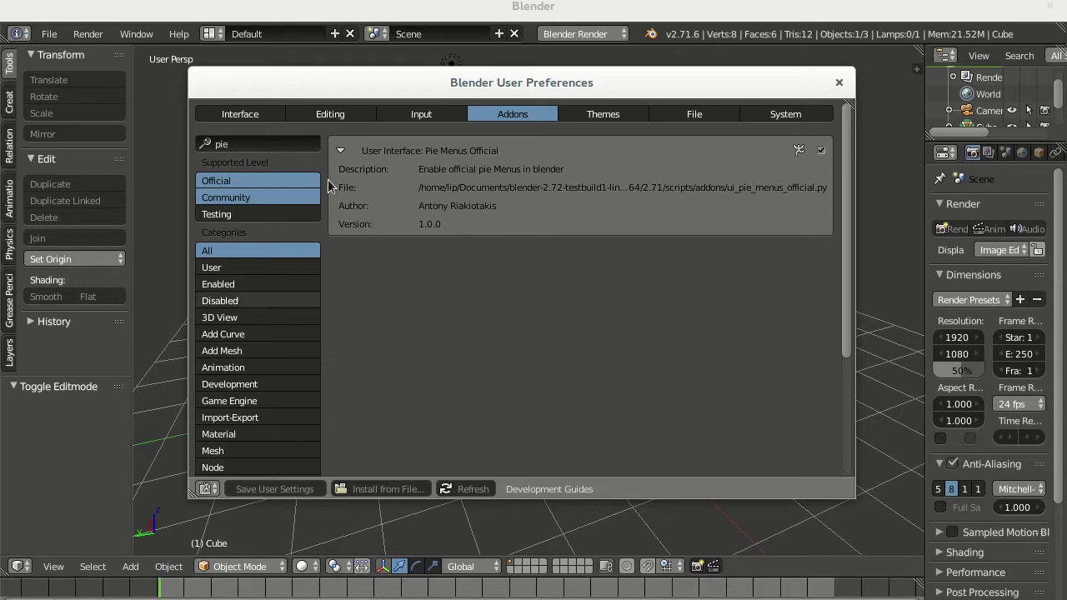
pyautogui.click(340, 150)
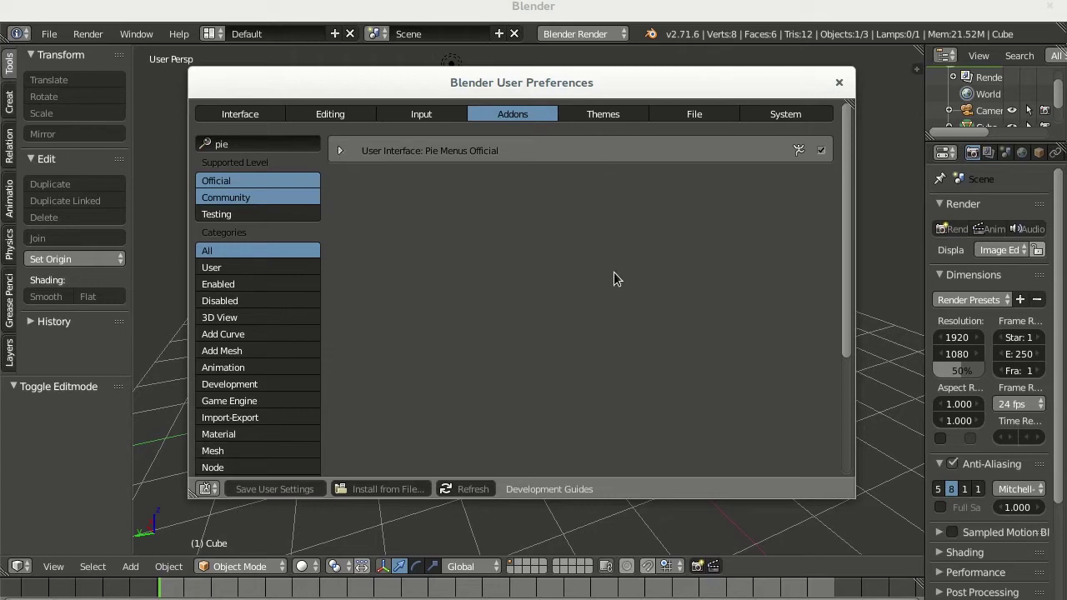
pyautogui.click(838, 84)
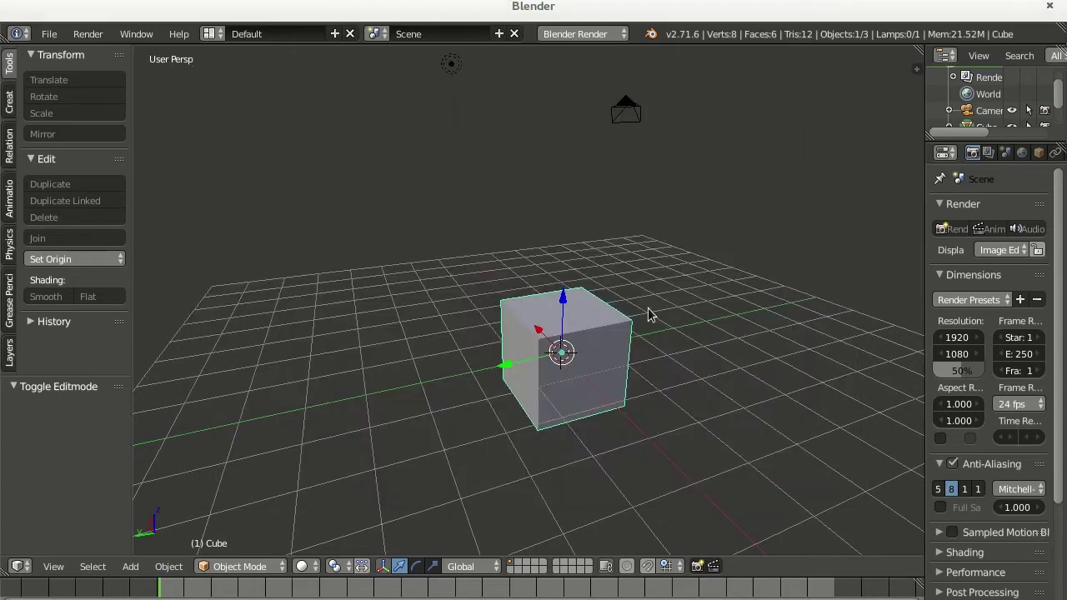
pyautogui.moveTo(767, 369)
pyautogui.mouseDown(button='middle')
pyautogui.moveTo(617, 342)
pyautogui.moveTo(698, 376)
pyautogui.moveTo(575, 155)
pyautogui.mouseUp(button='middle')
pyautogui.press('Tab')
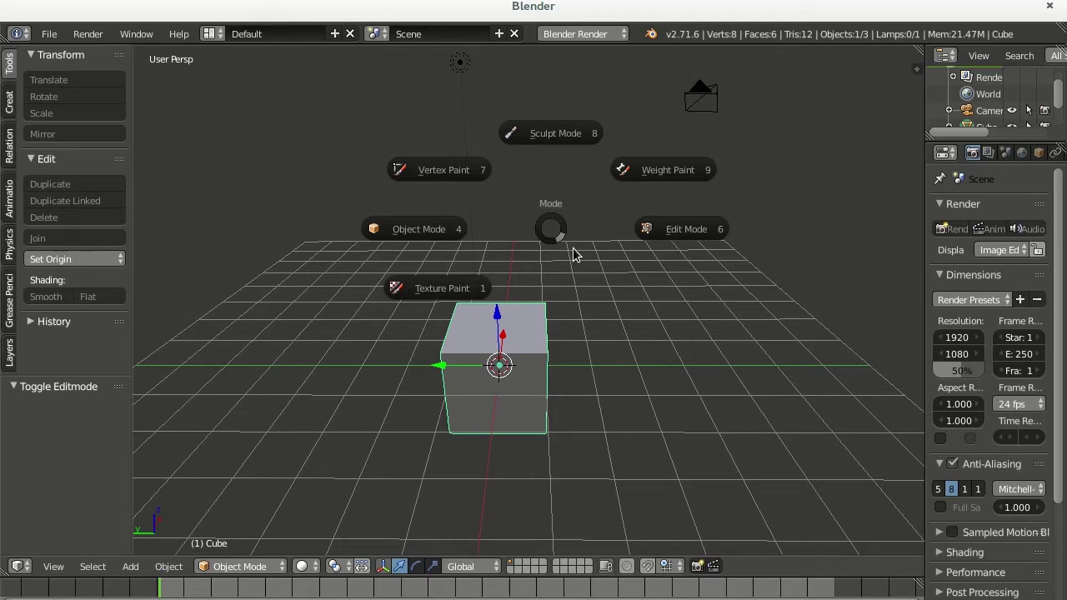
pyautogui.press('Escape')
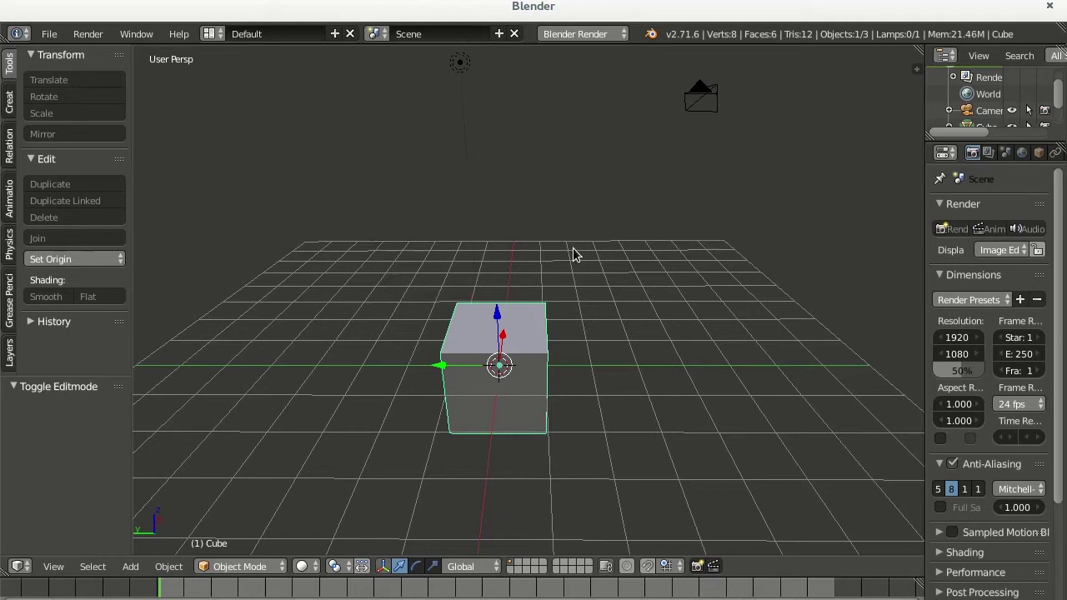
pyautogui.press('Tab')
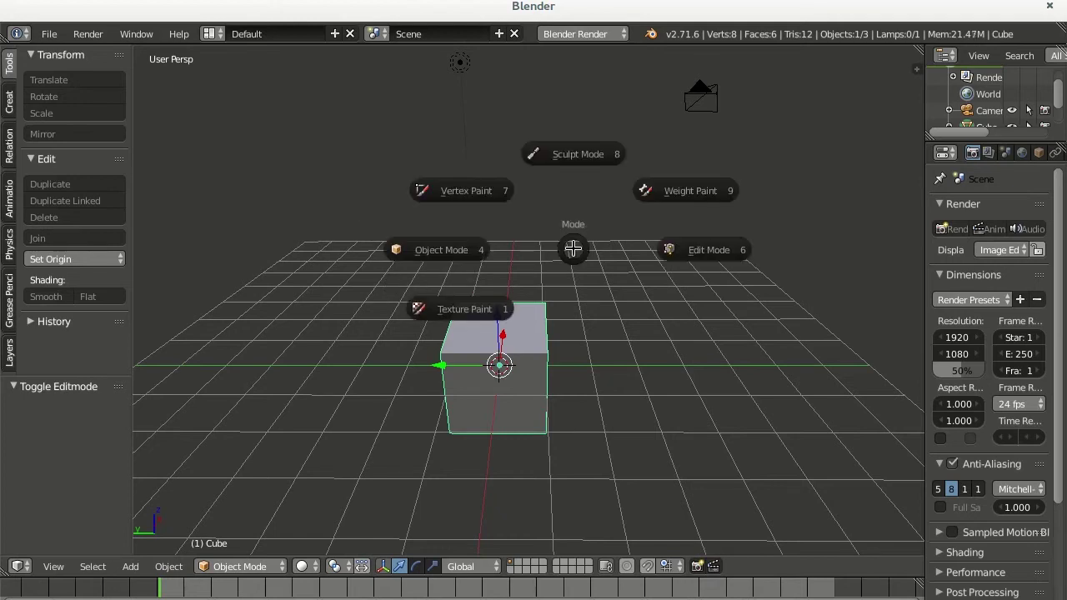
pyautogui.press('6')
pyautogui.press('Tab')
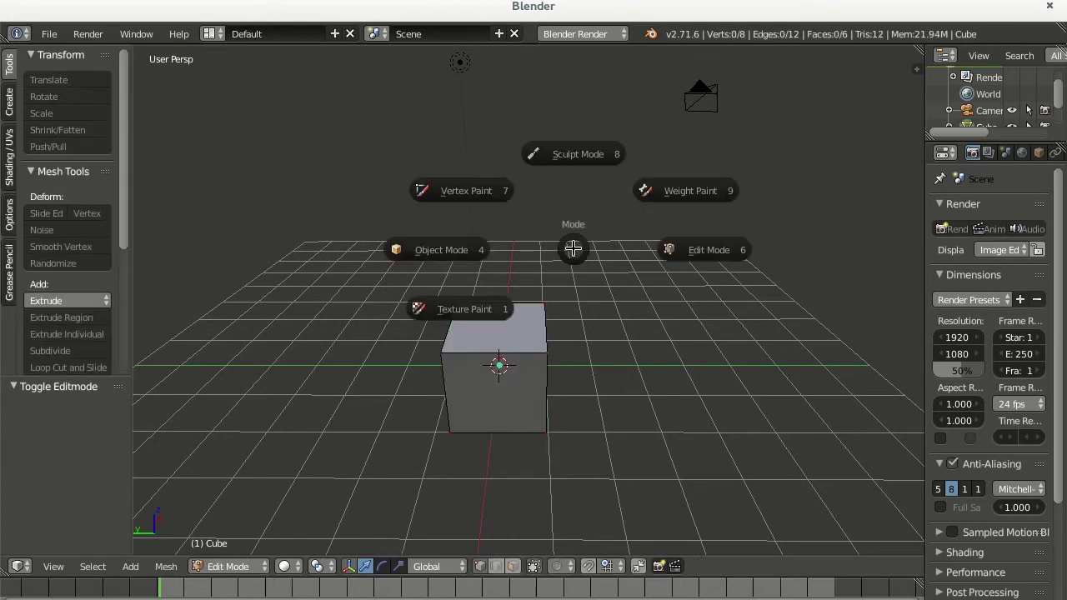
pyautogui.press('8')
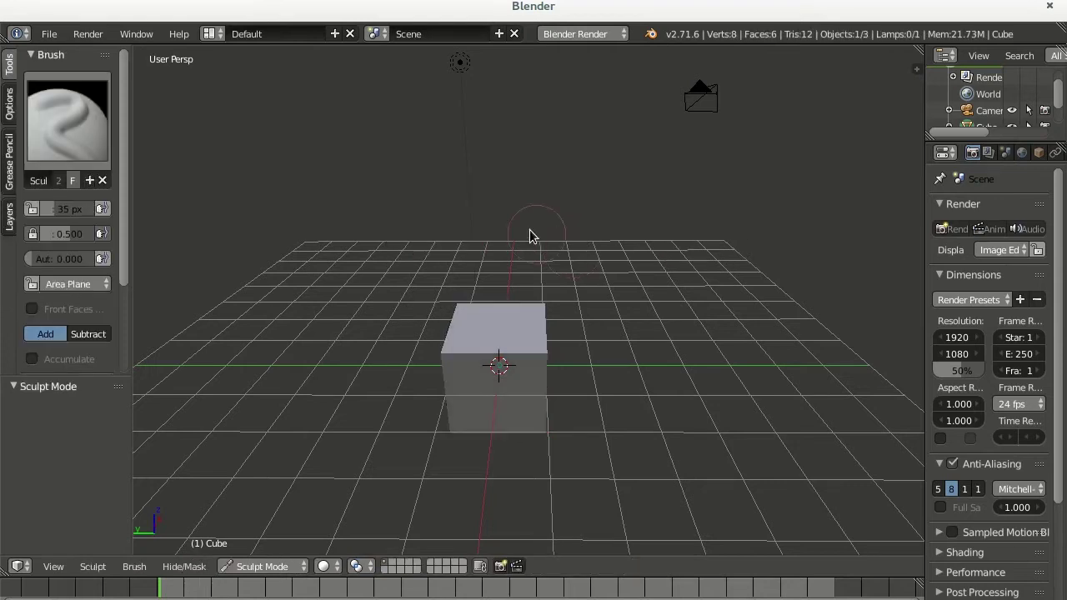
pyautogui.press('Tab')
pyautogui.press('4')
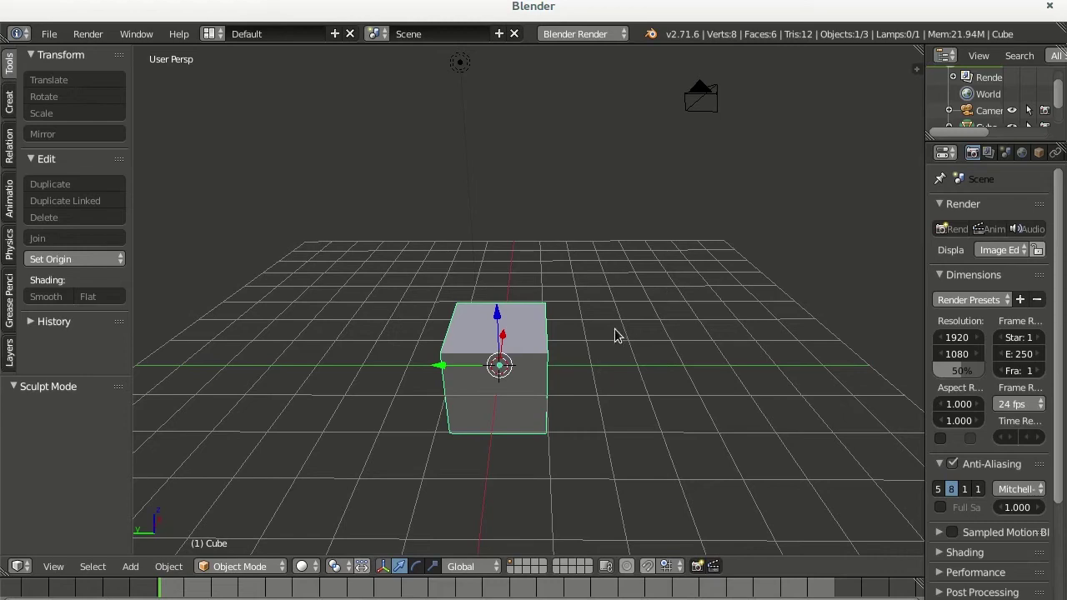
# Switch the cube into Edit Mode, view it from above, and bring up the Z Shade pie
pyautogui.press('Tab')
pyautogui.press('Tab')
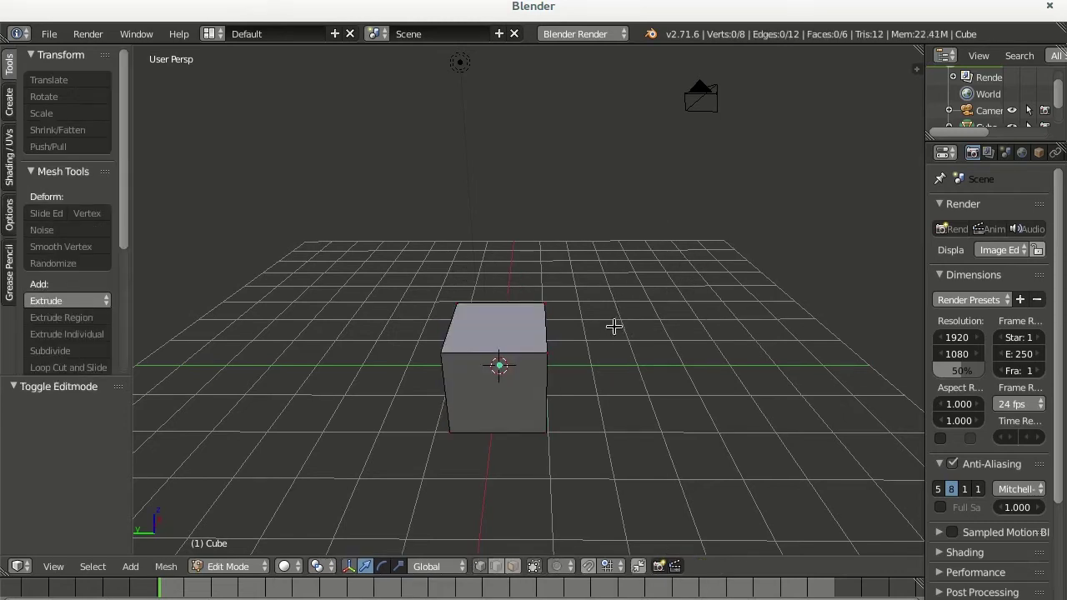
pyautogui.moveTo(779, 310)
pyautogui.mouseDown(button='middle')
pyautogui.moveTo(667, 350)
pyautogui.moveTo(483, 286)
pyautogui.moveTo(554, 342)
pyautogui.moveTo(696, 306)
pyautogui.moveTo(471, 314)
pyautogui.moveTo(609, 310)
pyautogui.moveTo(667, 279)
pyautogui.moveTo(650, 159)
pyautogui.moveTo(624, 171)
pyautogui.moveTo(683, 348)
pyautogui.mouseUp(button='middle')
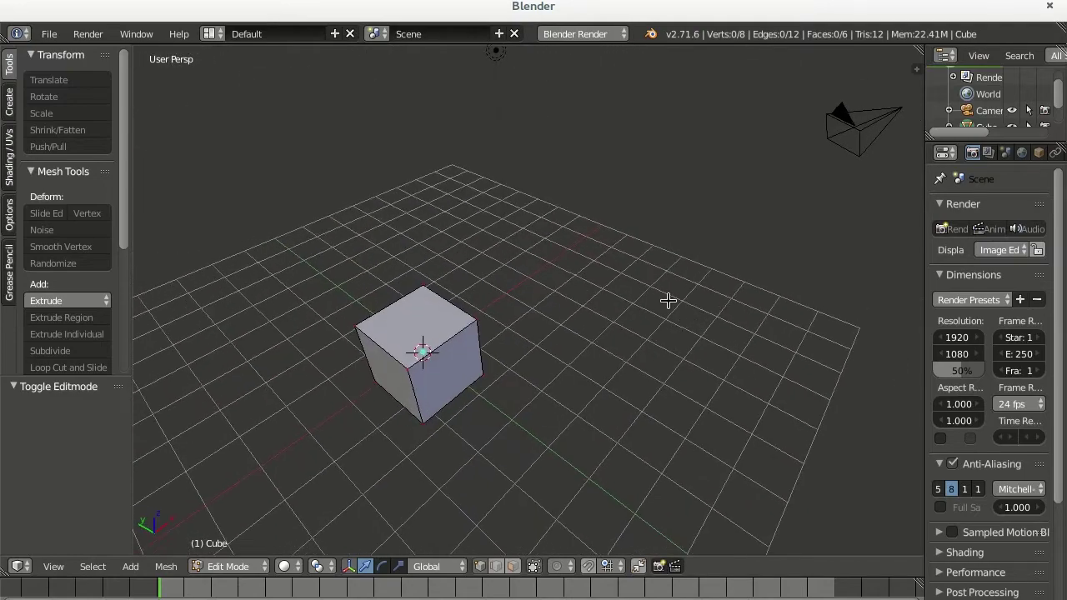
pyautogui.press('z')
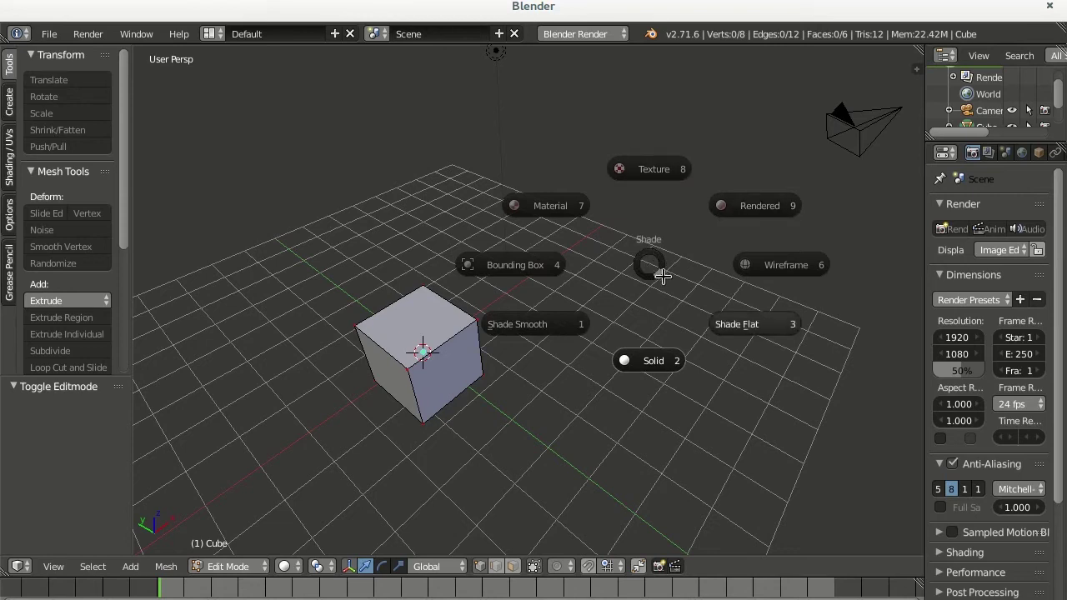
# Try Wireframe display, then apply Shade Smooth to the cube from the Shade pie
pyautogui.click(707, 265)
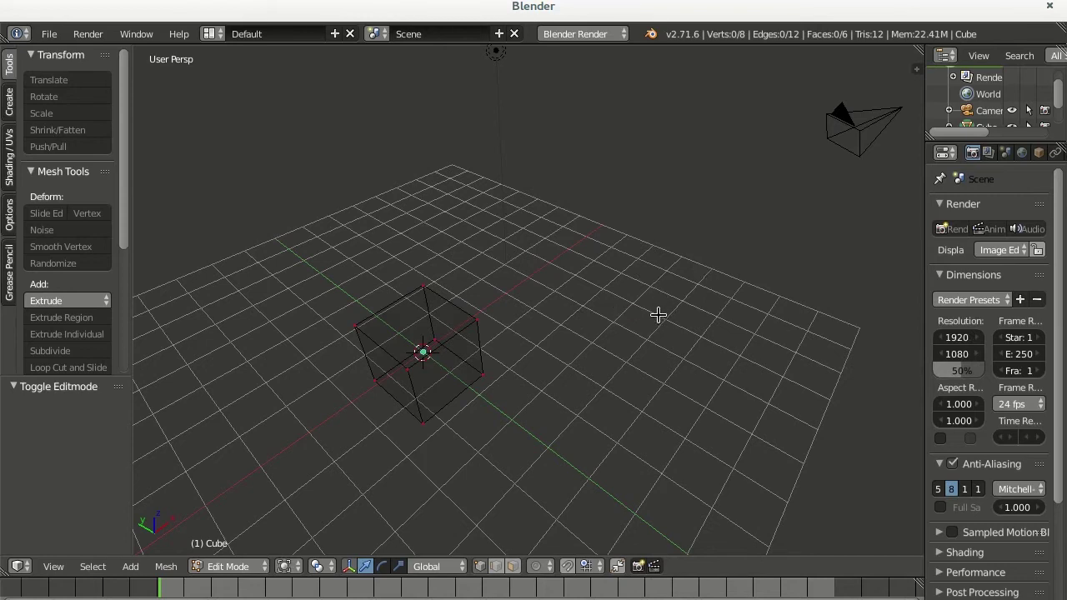
pyautogui.press('z')
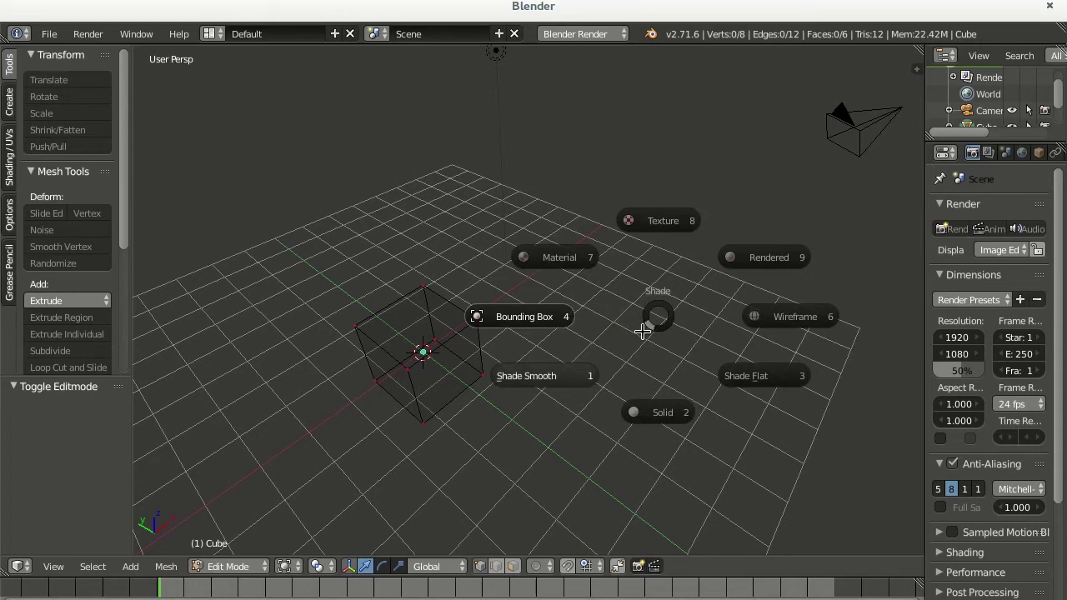
pyautogui.click(642, 331)
pyautogui.scroll(2, 626, 331)
pyautogui.scroll(-3, 624, 328)
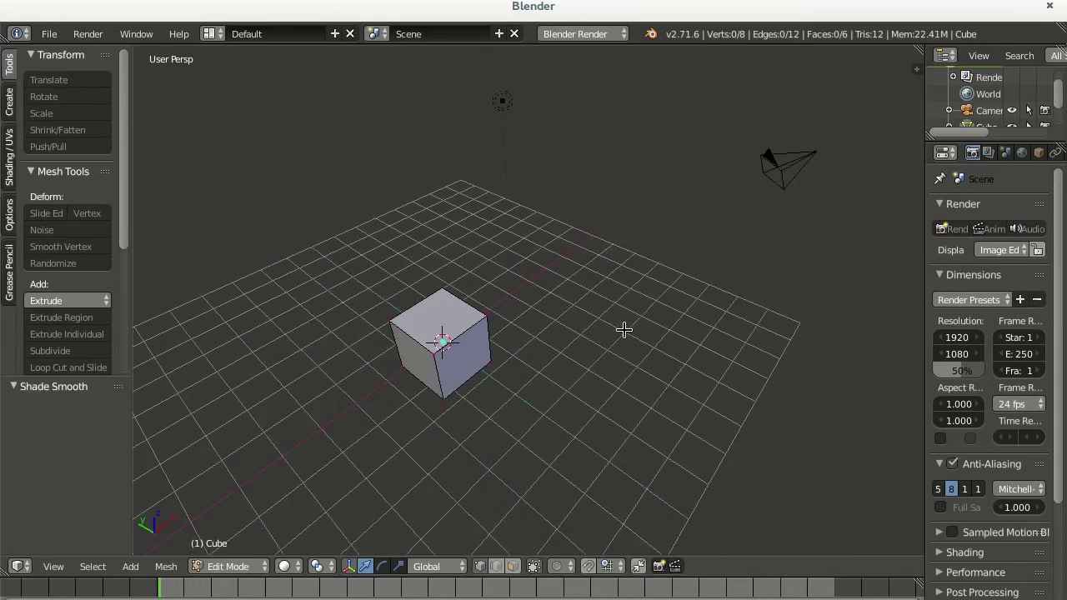
# Choose Edit Mode again from the Tab mode pie and orbit around the cube
pyautogui.press('Tab')
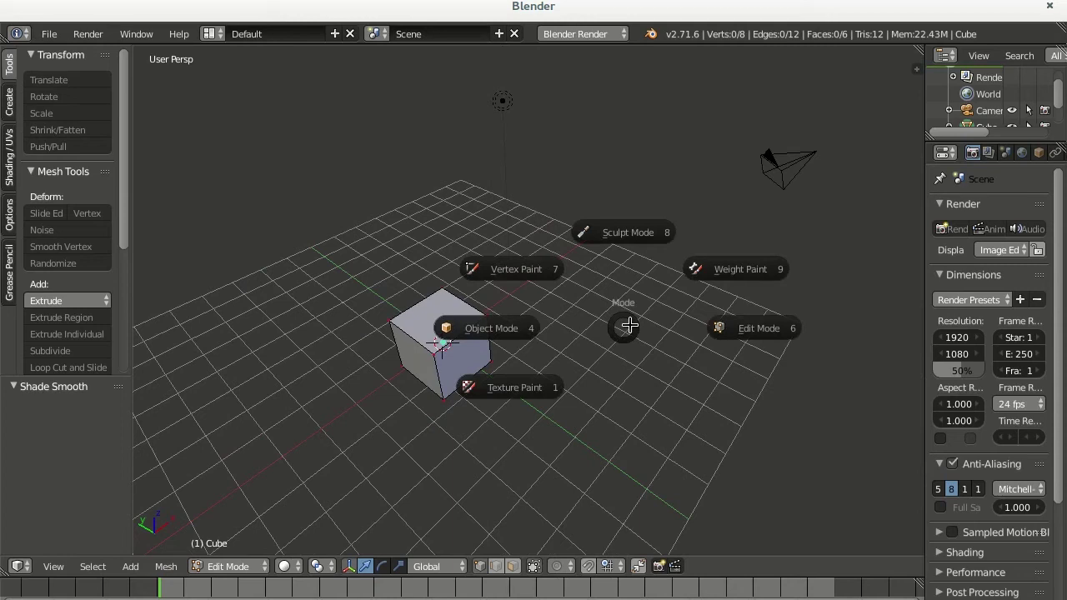
pyautogui.click(629, 326)
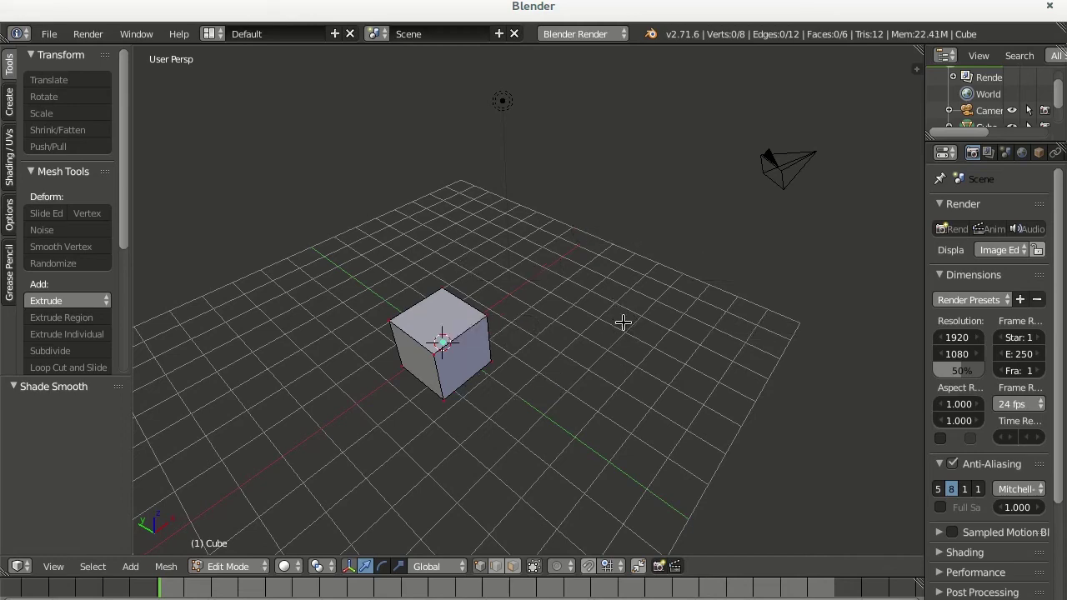
pyautogui.moveTo(611, 372)
pyautogui.mouseDown(button='middle')
pyautogui.moveTo(653, 309)
pyautogui.moveTo(722, 278)
pyautogui.moveTo(781, 289)
pyautogui.moveTo(775, 279)
pyautogui.moveTo(716, 289)
pyautogui.mouseUp(button='middle')
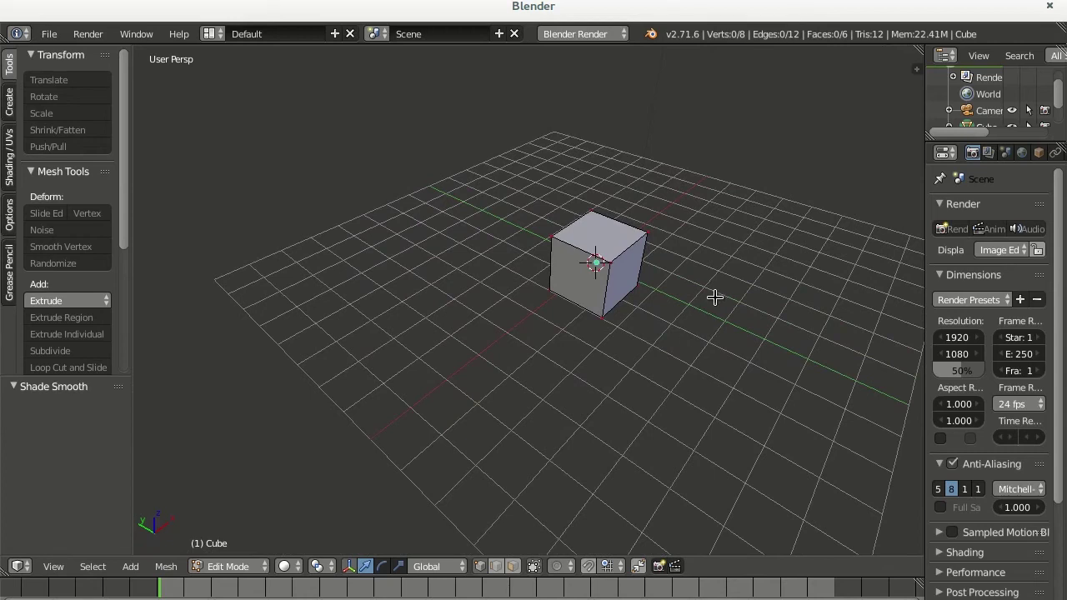
# Select the cube's front vertical edge by its top and bottom vertices and bring up the Ctrl+E Edges menu
pyautogui.scroll(1, 709, 297)
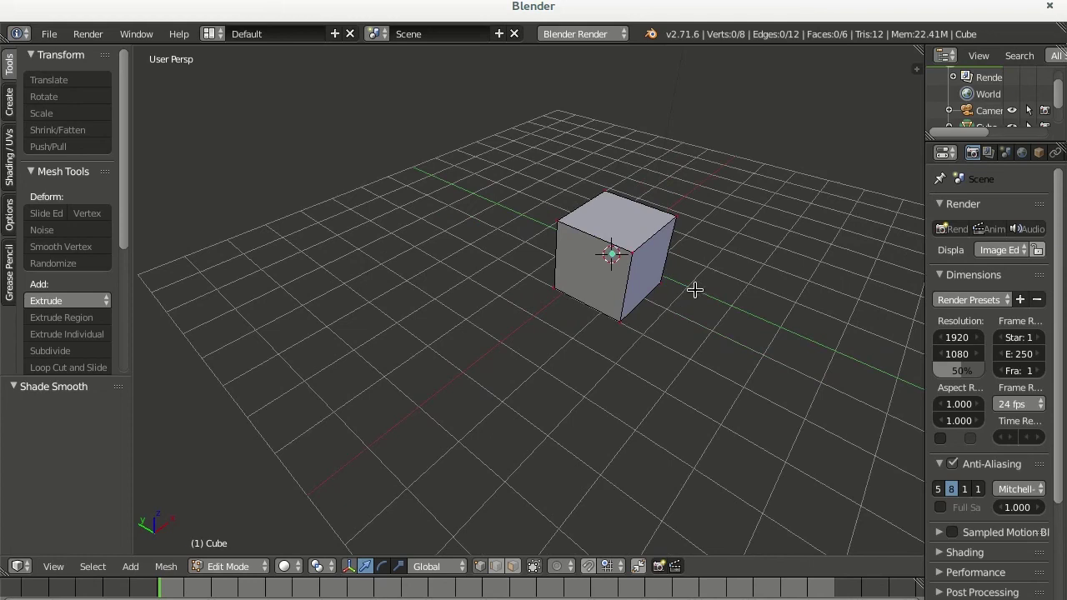
pyautogui.scroll(1, 702, 295)
pyautogui.scroll(1, 705, 289)
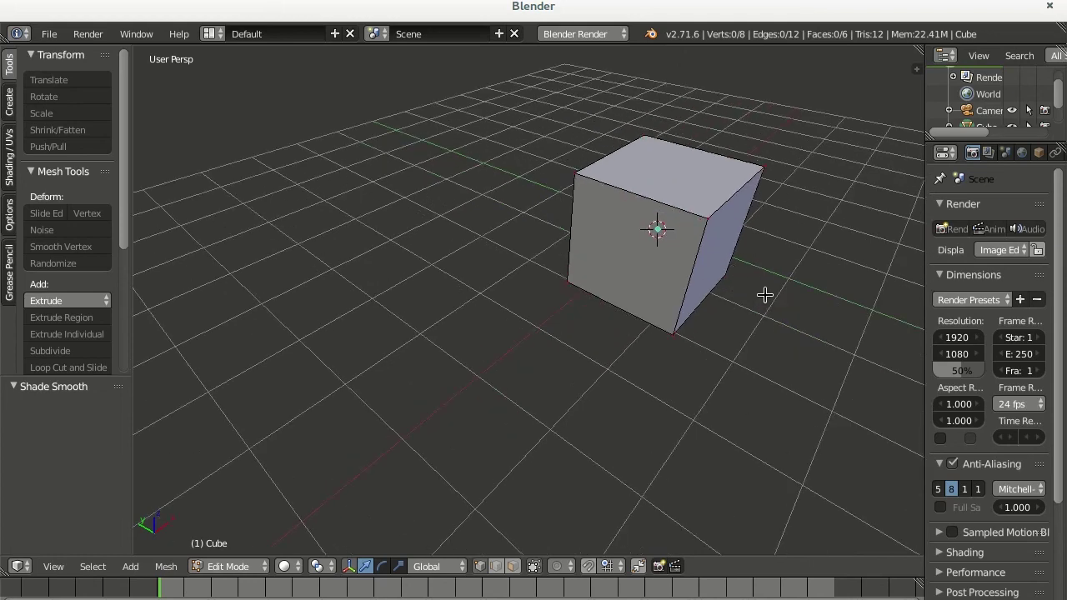
pyautogui.scroll(1, 741, 279)
pyautogui.moveTo(741, 280); pyautogui.dragTo(716, 288, button='middle')
pyautogui.rightClick(627, 225)
pyautogui.keyDown('shift'); pyautogui.rightClick(614, 339); pyautogui.keyUp('shift')
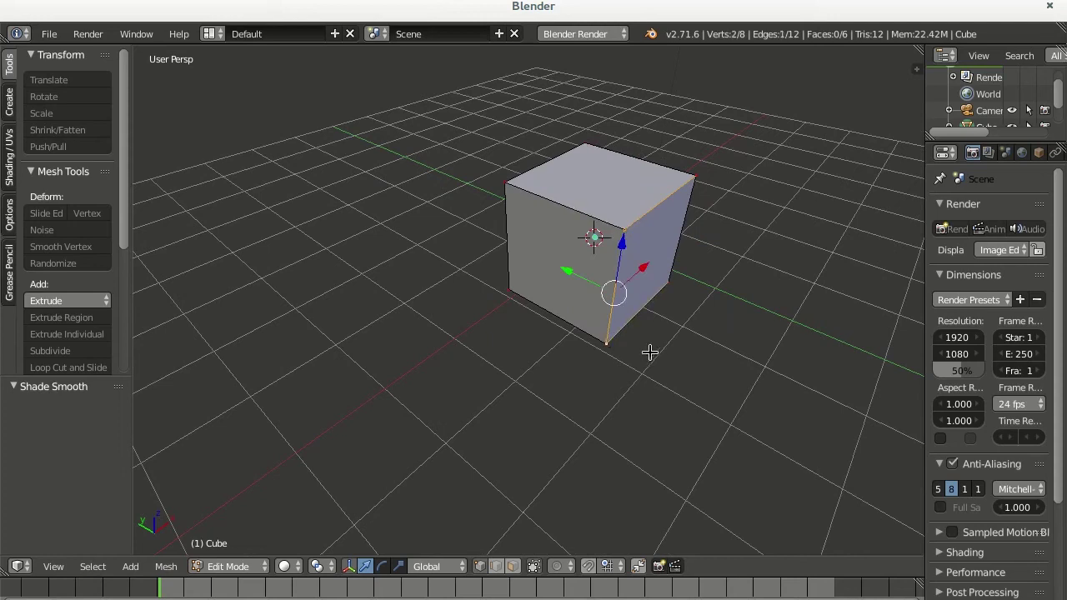
pyautogui.hotkey('ctrl', 'e')
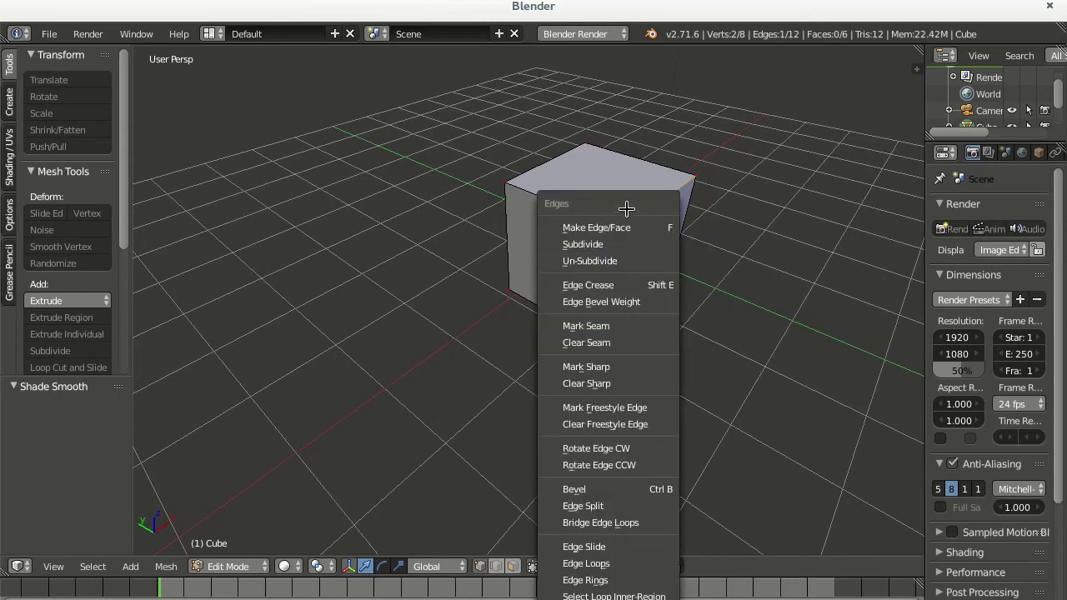